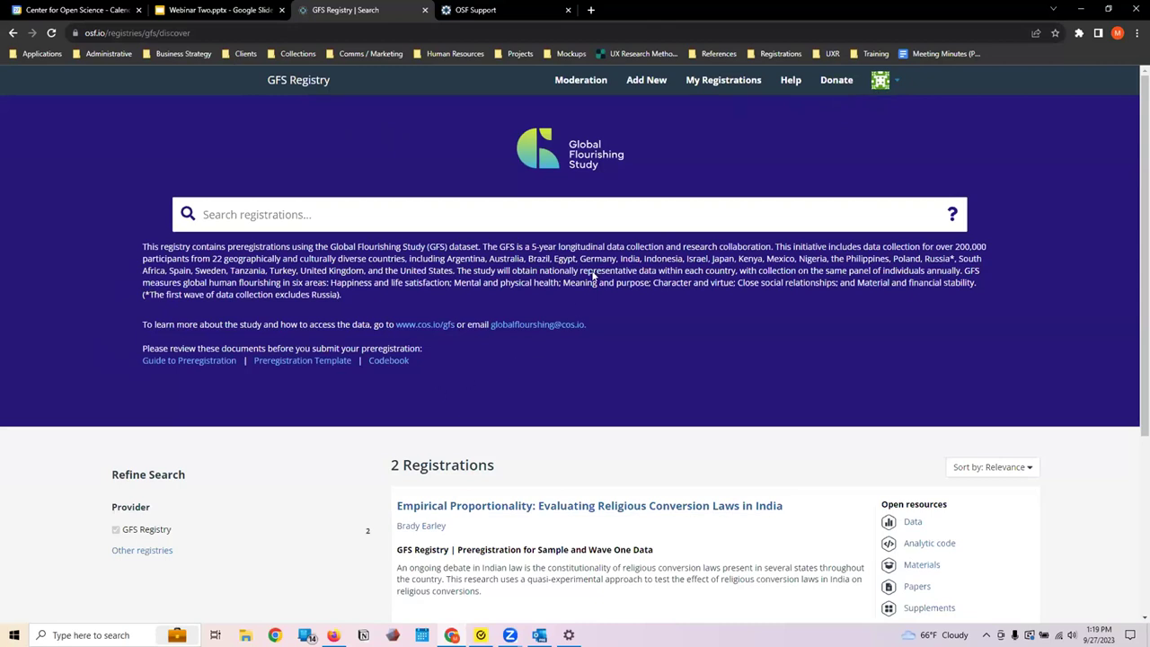
# Step: Create a new GFS Registry draft of the type Preregistration for Sample and Wave One Data, without an existing OSF project
pyautogui.click(644, 90)
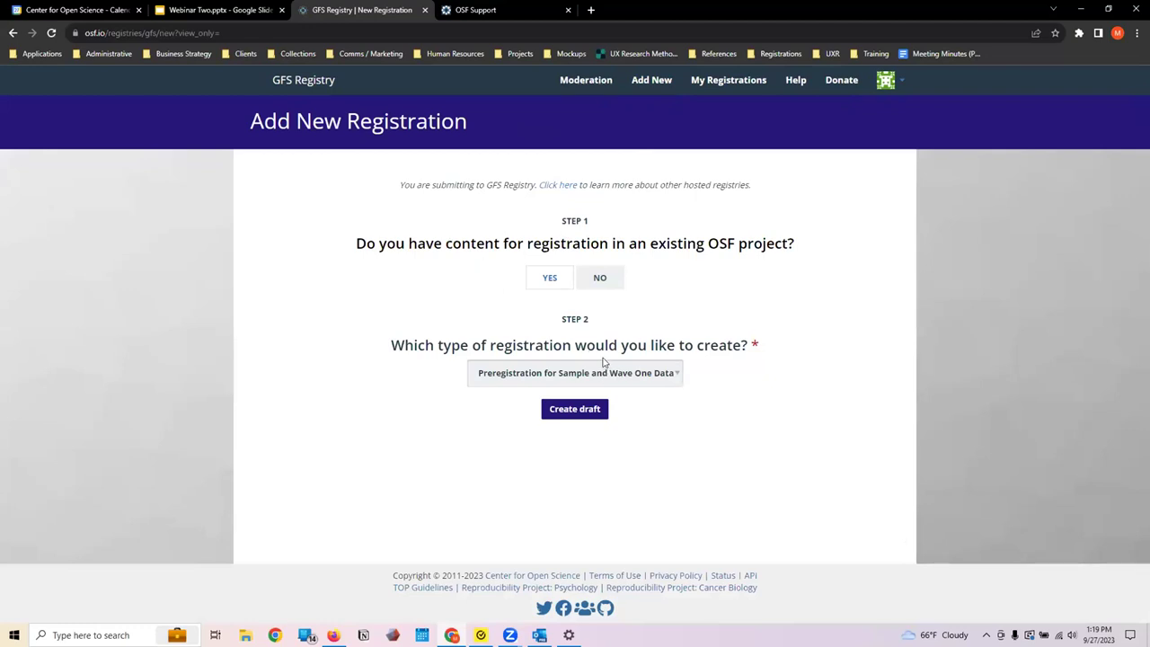
pyautogui.click(672, 379)
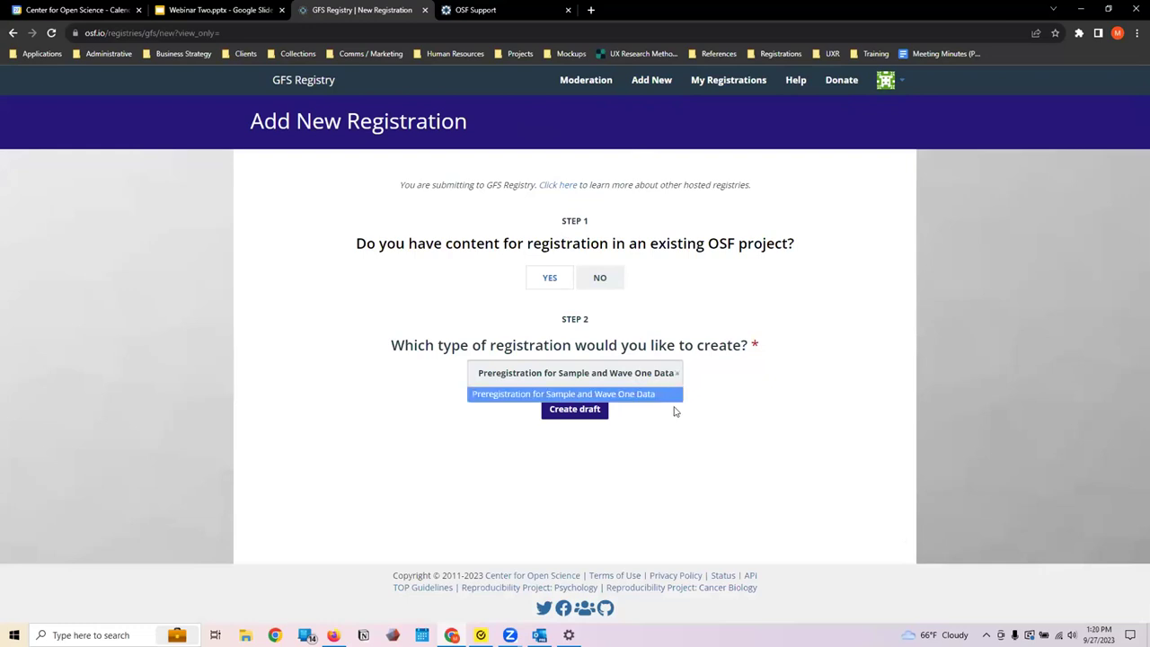
pyautogui.click(674, 411)
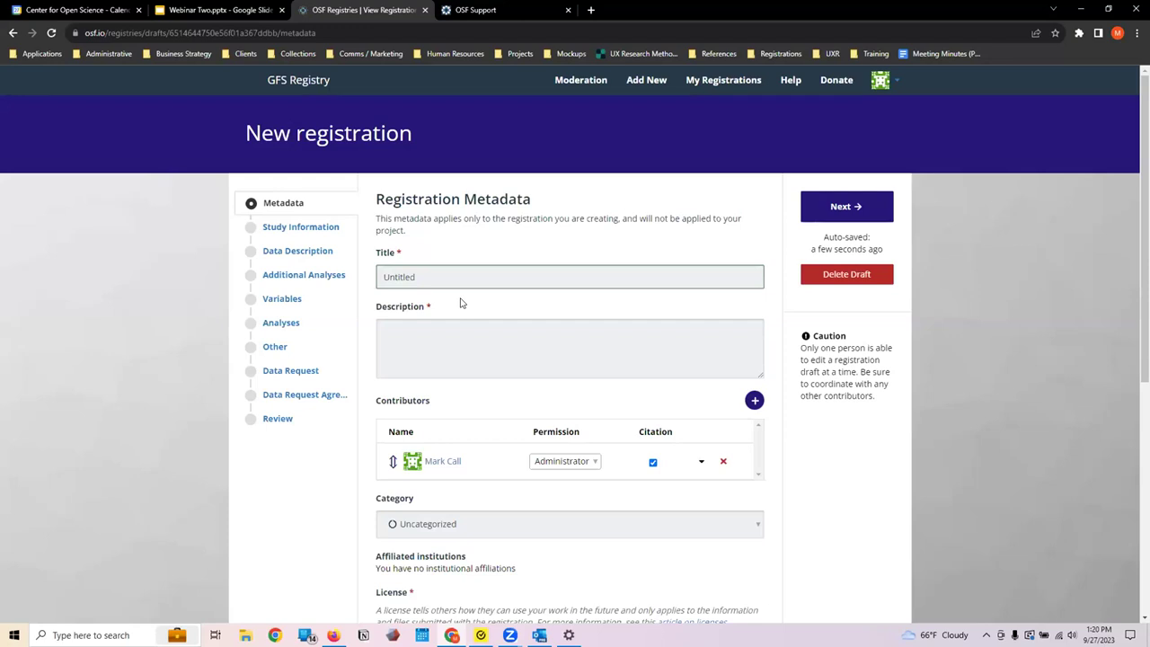
# Step: Examine the registration metadata fields, from title and contributors to license, subjects and tags
pyautogui.scroll(-2, 661, 391)
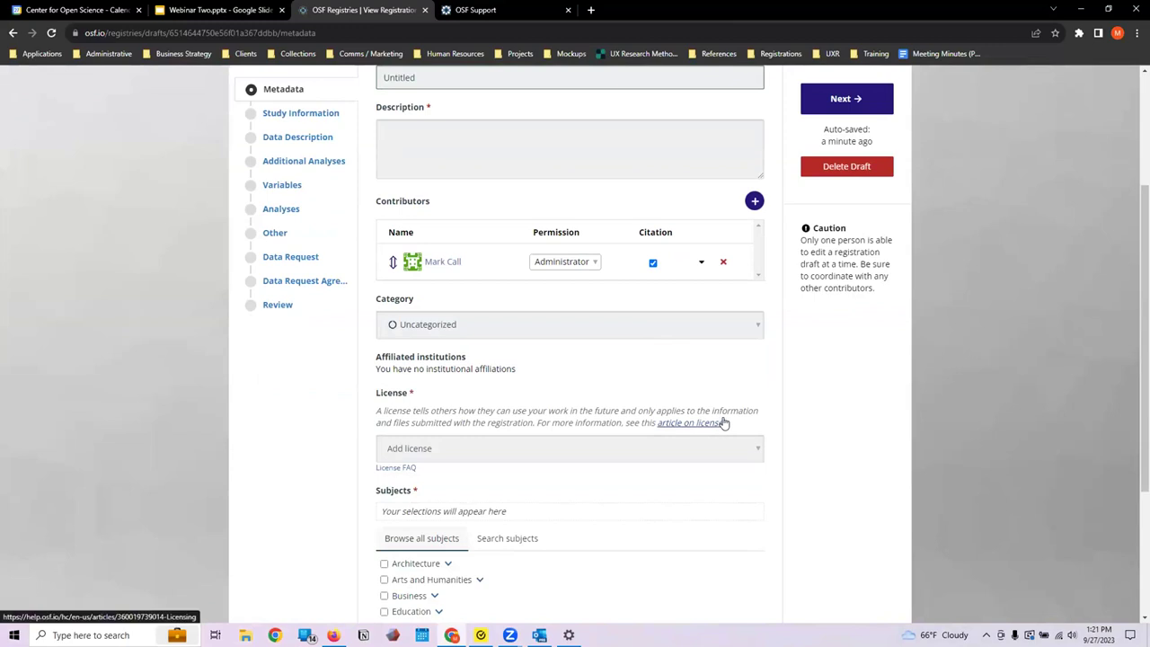
pyautogui.scroll(-3, 725, 422)
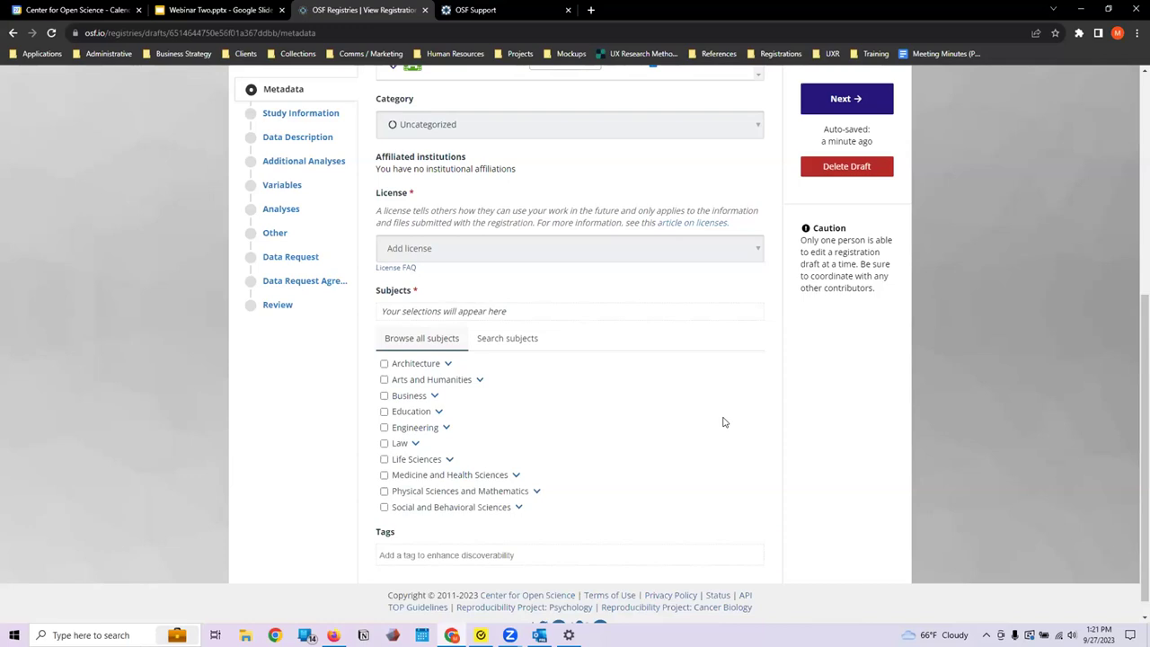
pyautogui.scroll(2, 428, 238)
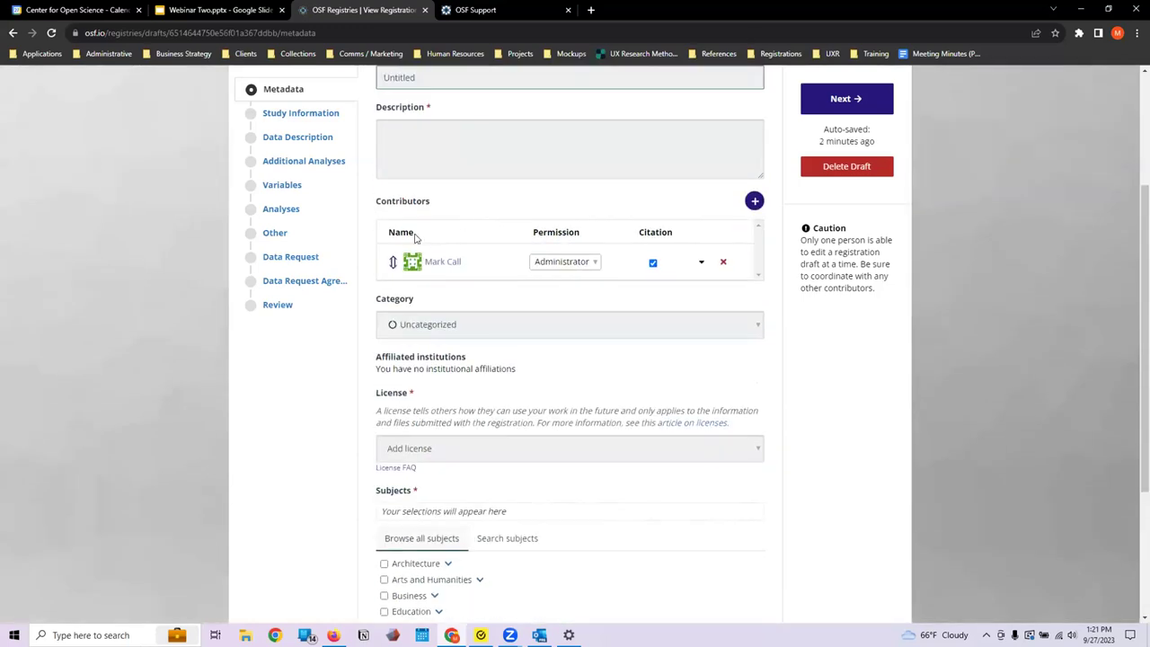
# Step: Answer Yes to the Registered Report question in the Study Information section, leaving the research question empty
pyautogui.click(322, 115)
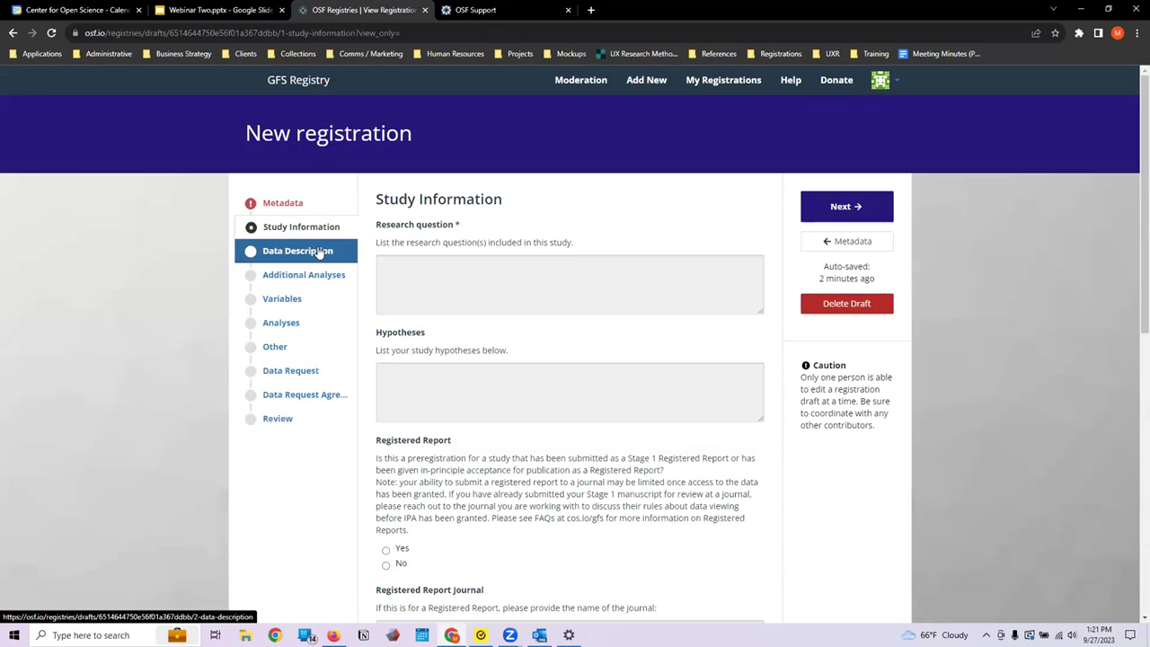
pyautogui.click(423, 269)
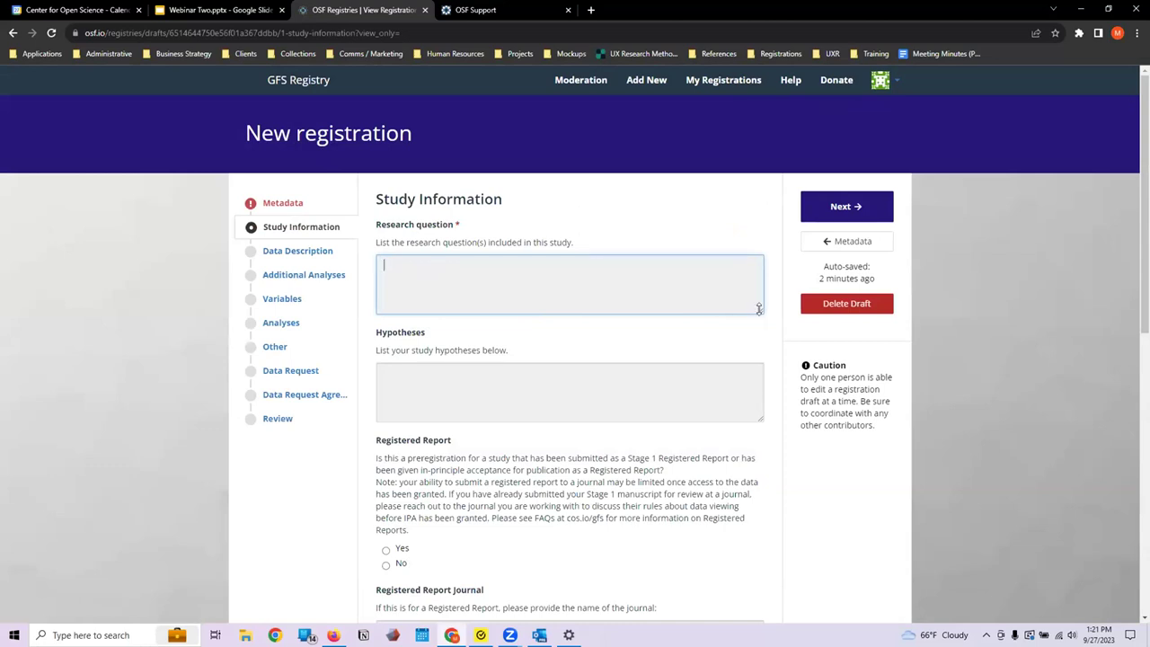
pyautogui.moveTo(761, 311)
pyautogui.mouseDown()
pyautogui.moveTo(752, 390)
pyautogui.moveTo(747, 303)
pyautogui.mouseUp()
pyautogui.click(807, 458)
pyautogui.click(385, 571)
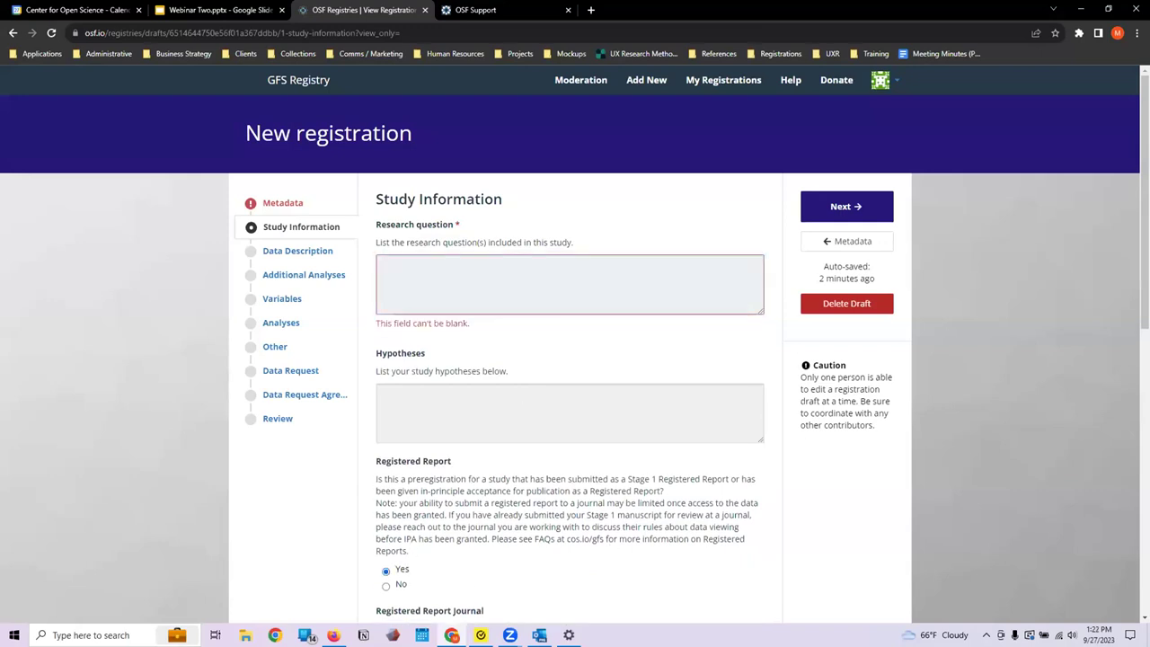
# Step: Examine the Registered Report fields and the file upload option for the Manuscript attachment
pyautogui.scroll(-5, 576, 360)
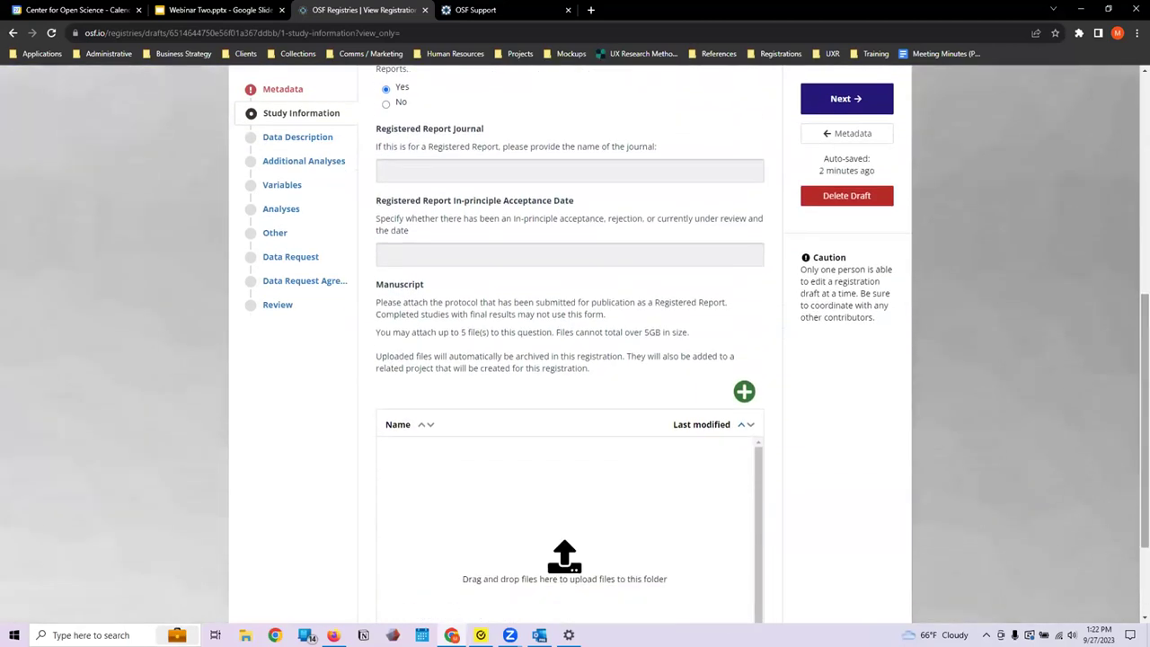
pyautogui.scroll(-2, 1021, 399)
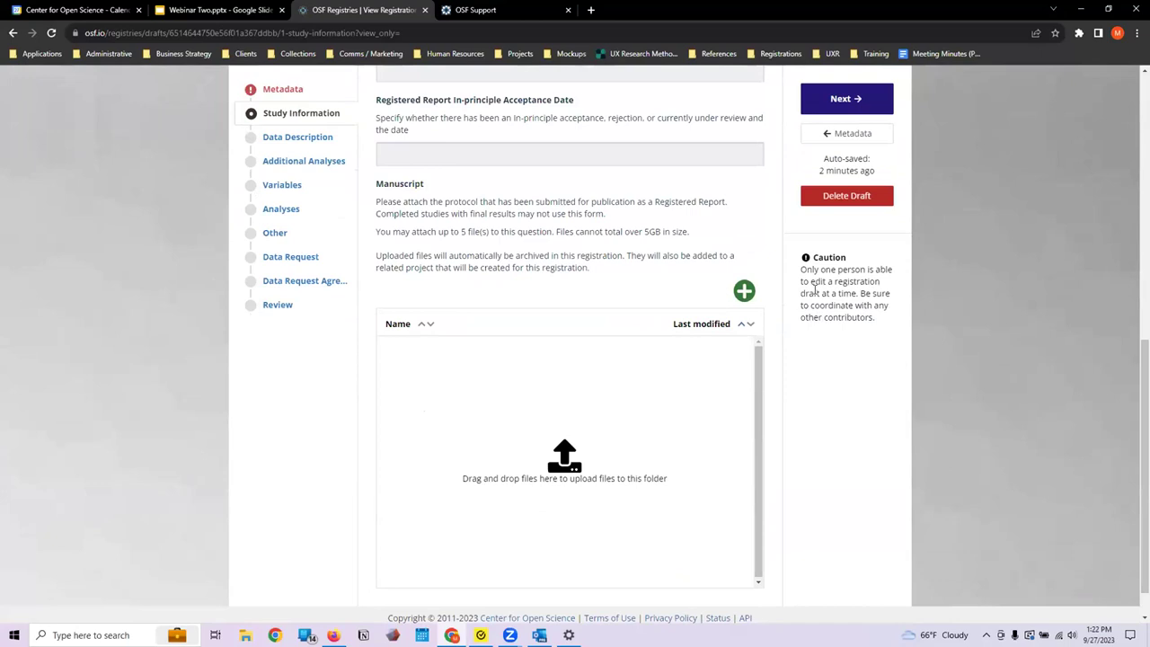
pyautogui.click(745, 291)
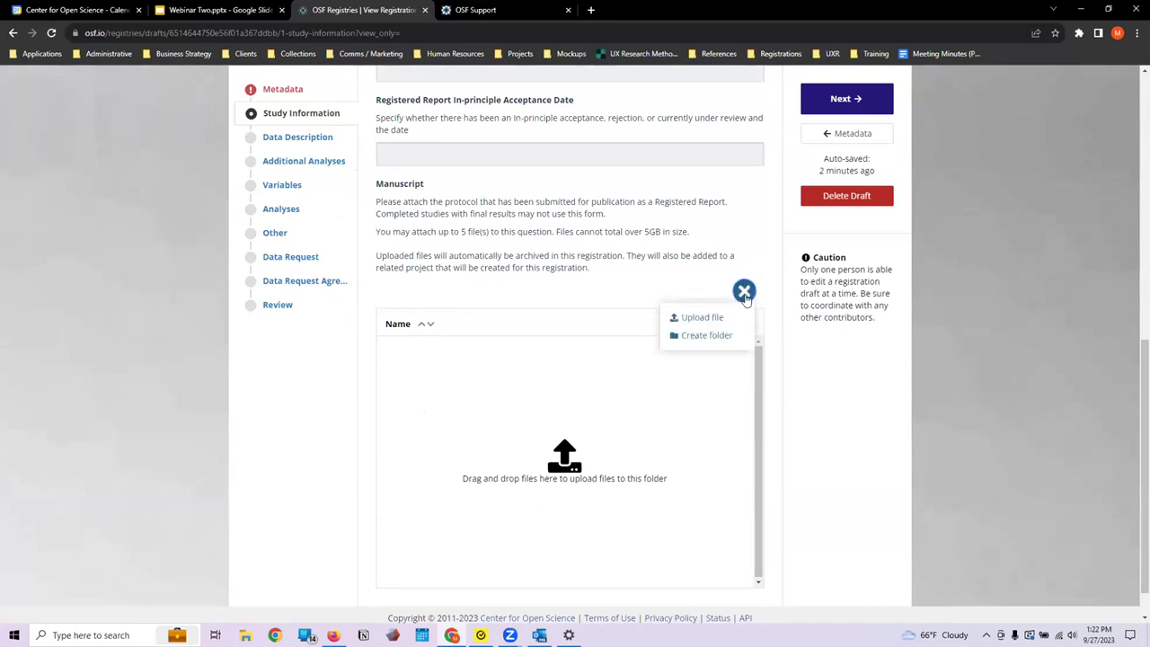
pyautogui.click(720, 319)
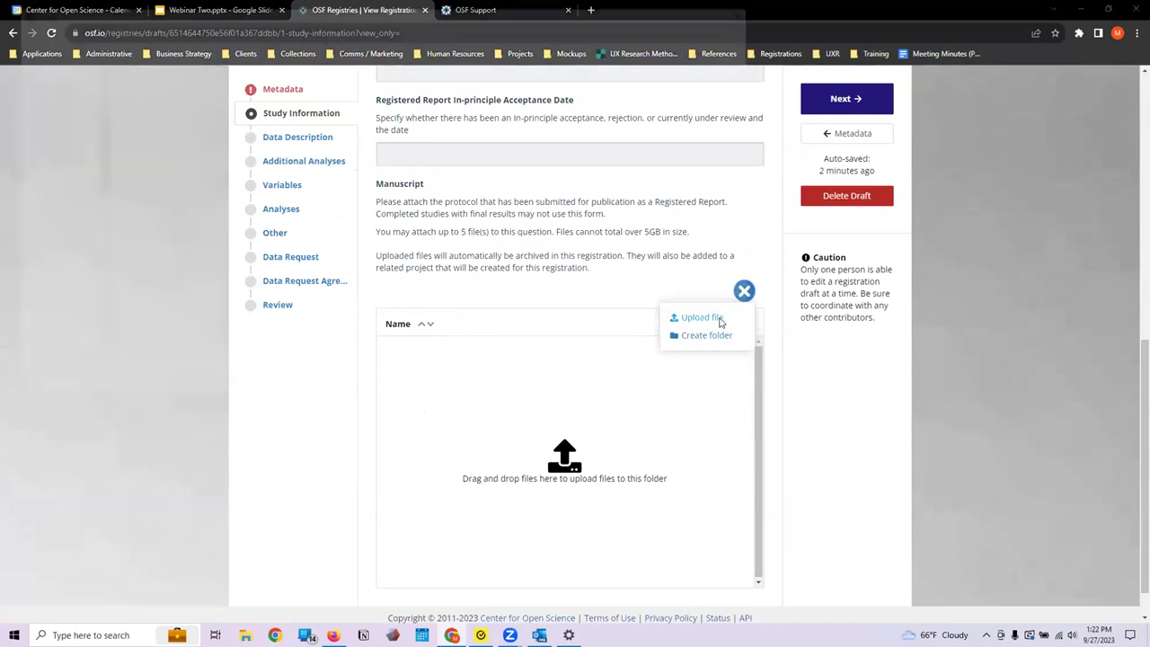
pyautogui.click(724, 388)
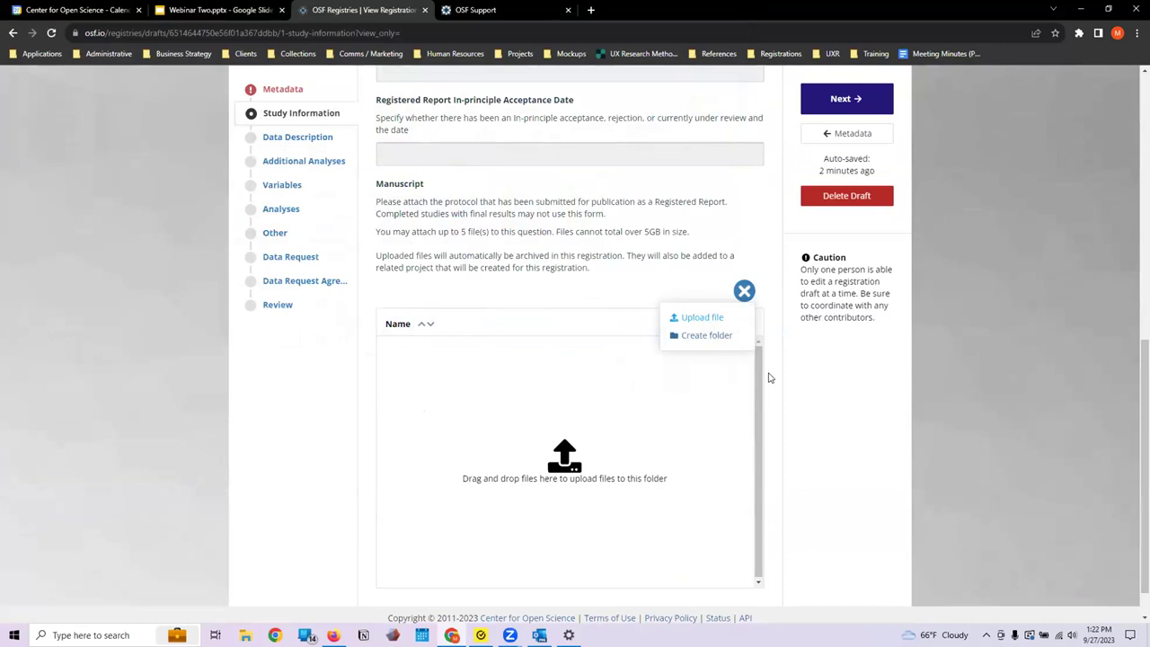
# Step: View the Data Description, Additional Analyses and Variables sections of the draft
pyautogui.click(306, 146)
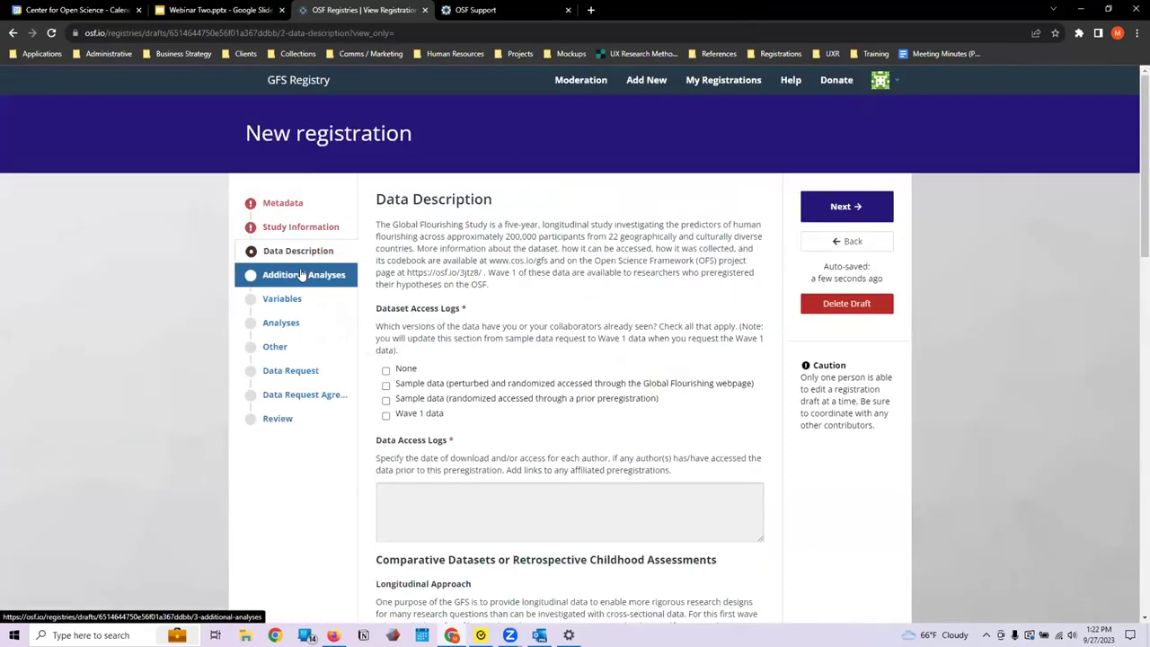
pyautogui.click(302, 276)
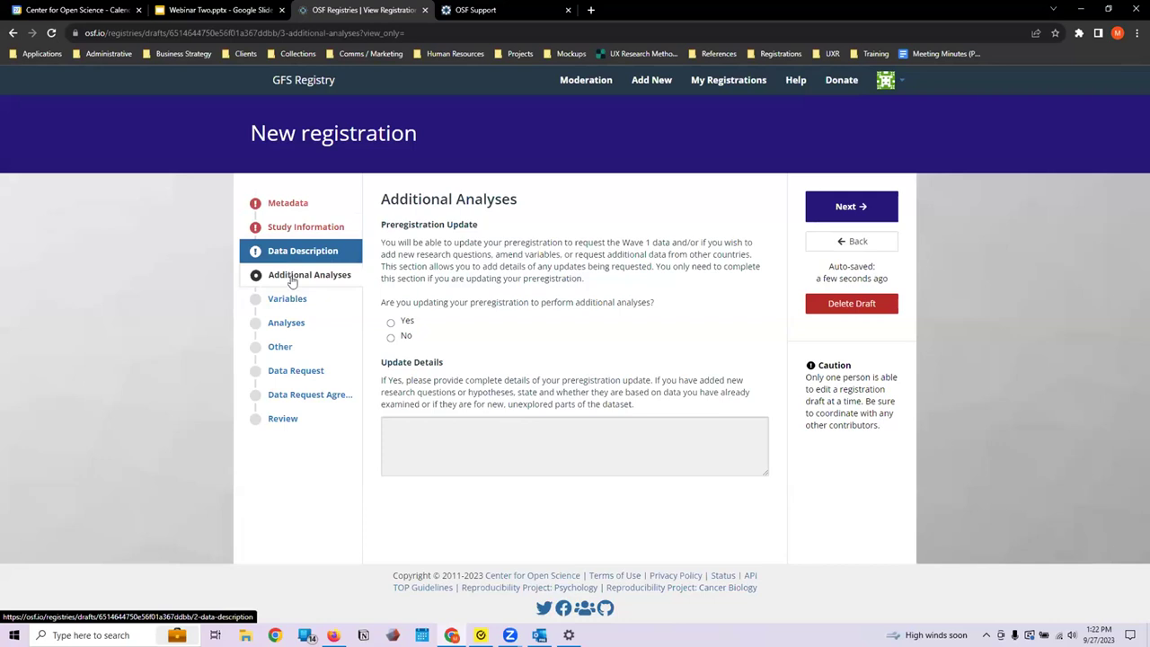
pyautogui.click(294, 301)
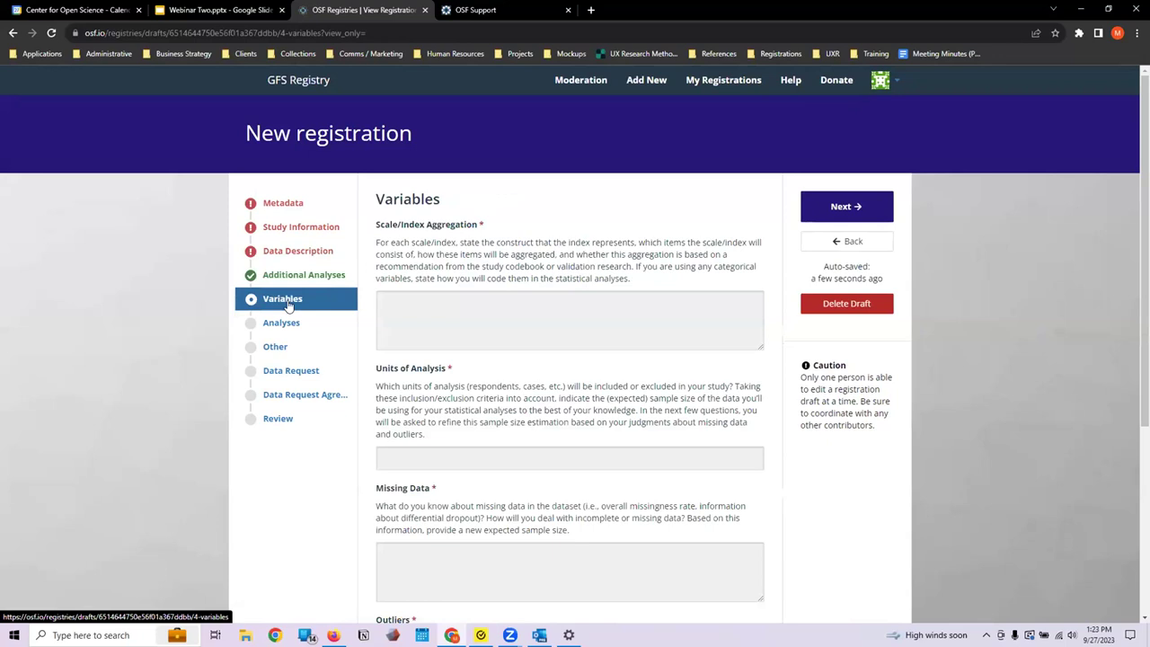
# Step: Agree to communications from the GFS Registry operators in the Data Request Agreements section
pyautogui.click(294, 400)
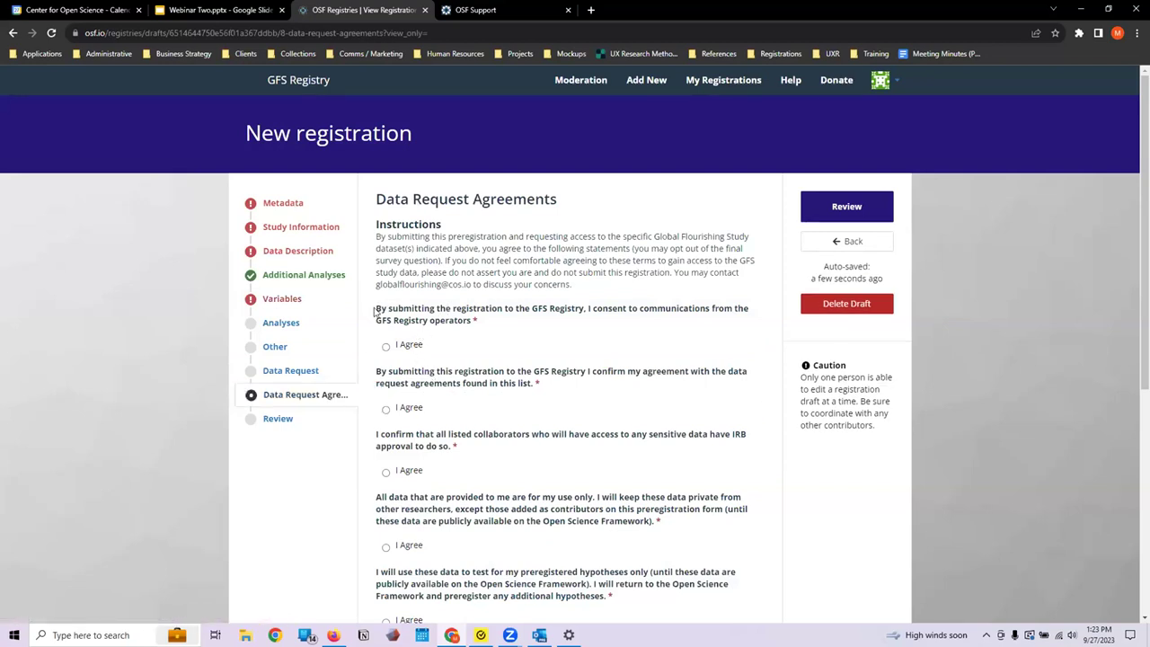
pyautogui.moveTo(375, 308); pyautogui.dragTo(466, 326)
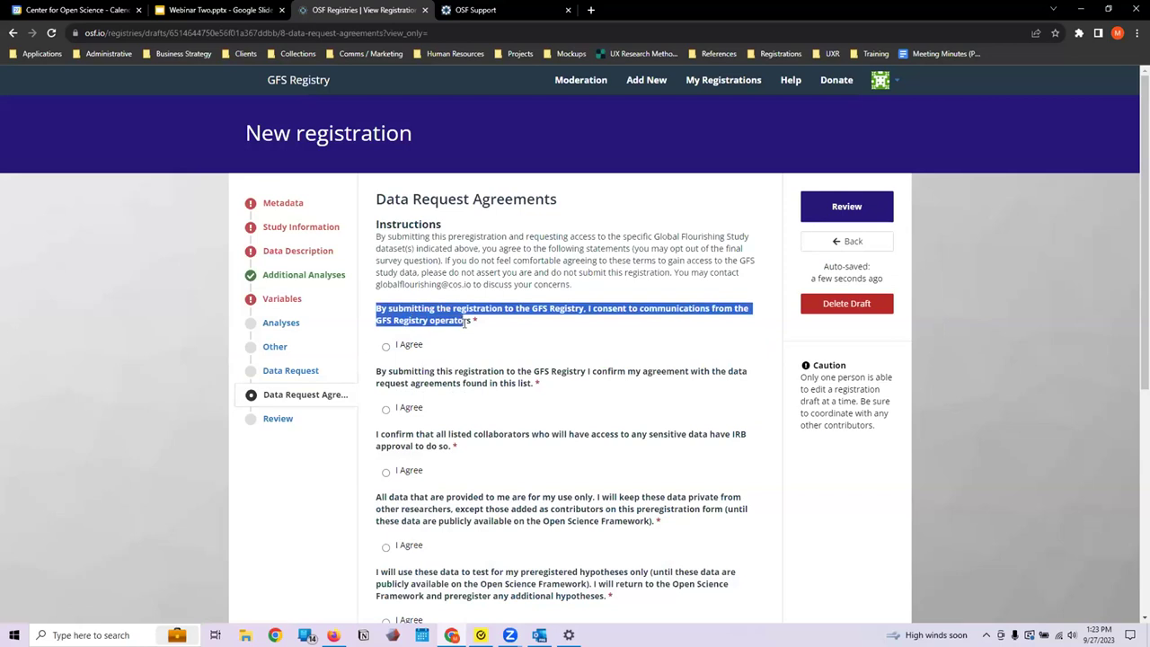
pyautogui.click(416, 352)
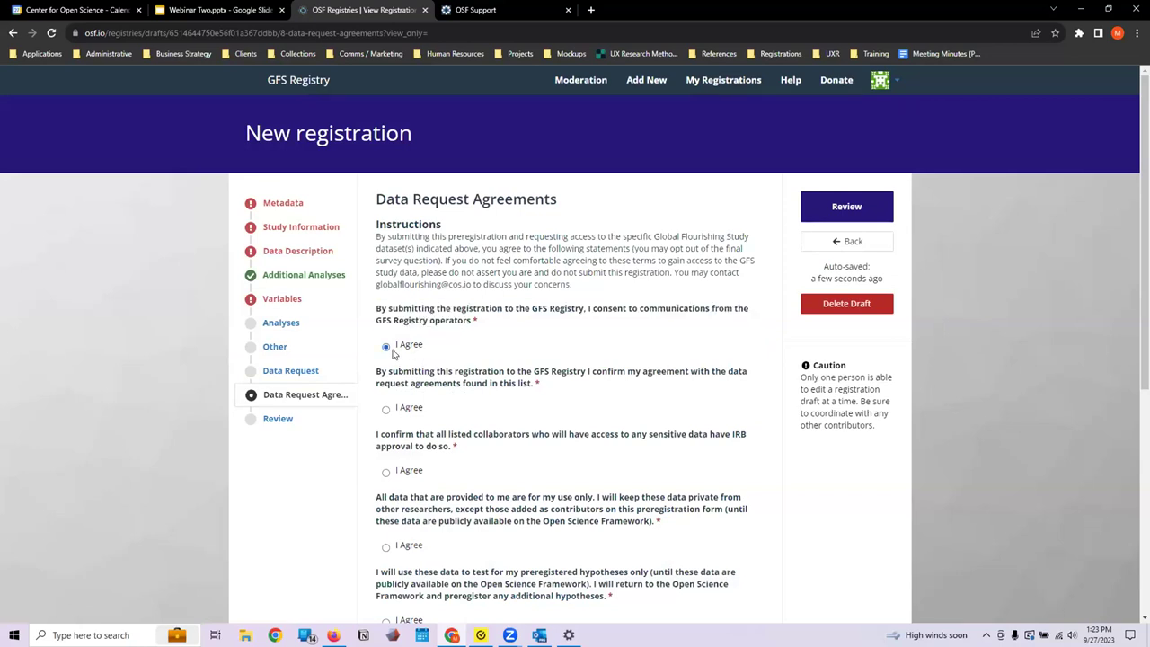
# Step: Read through the remaining data request agreements down to the question about being contacted for a survey
pyautogui.scroll(-4, 453, 373)
pyautogui.scroll(2, 455, 378)
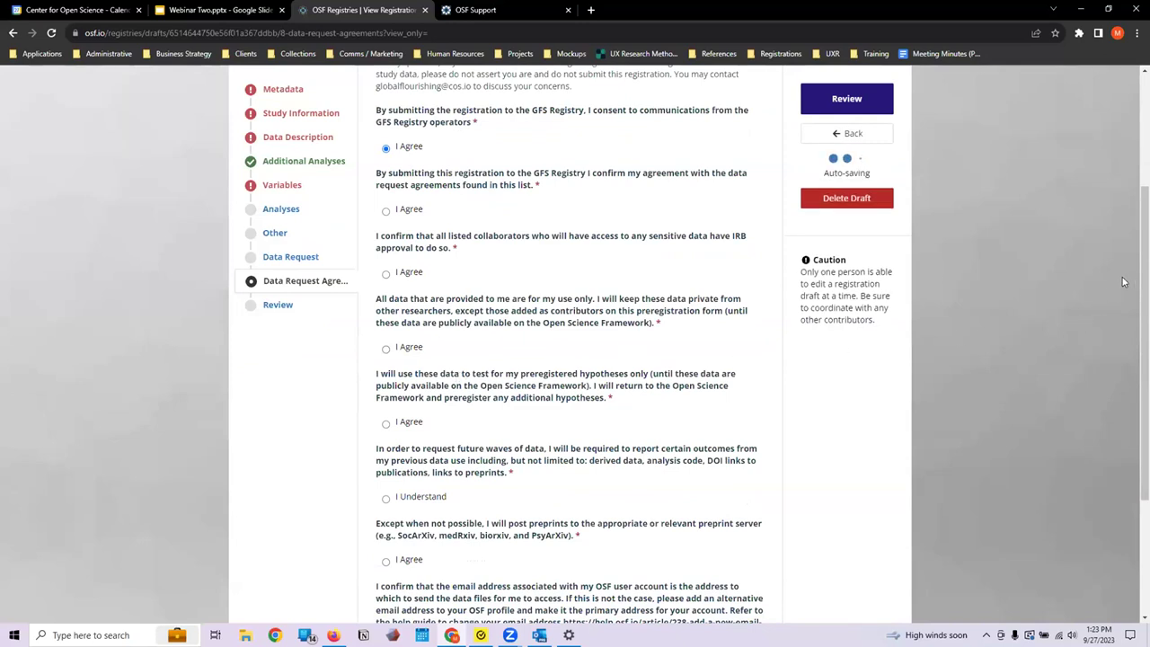
pyautogui.scroll(1, 1120, 277)
pyautogui.scroll(1, 575, 345)
pyautogui.scroll(-3, 575, 346)
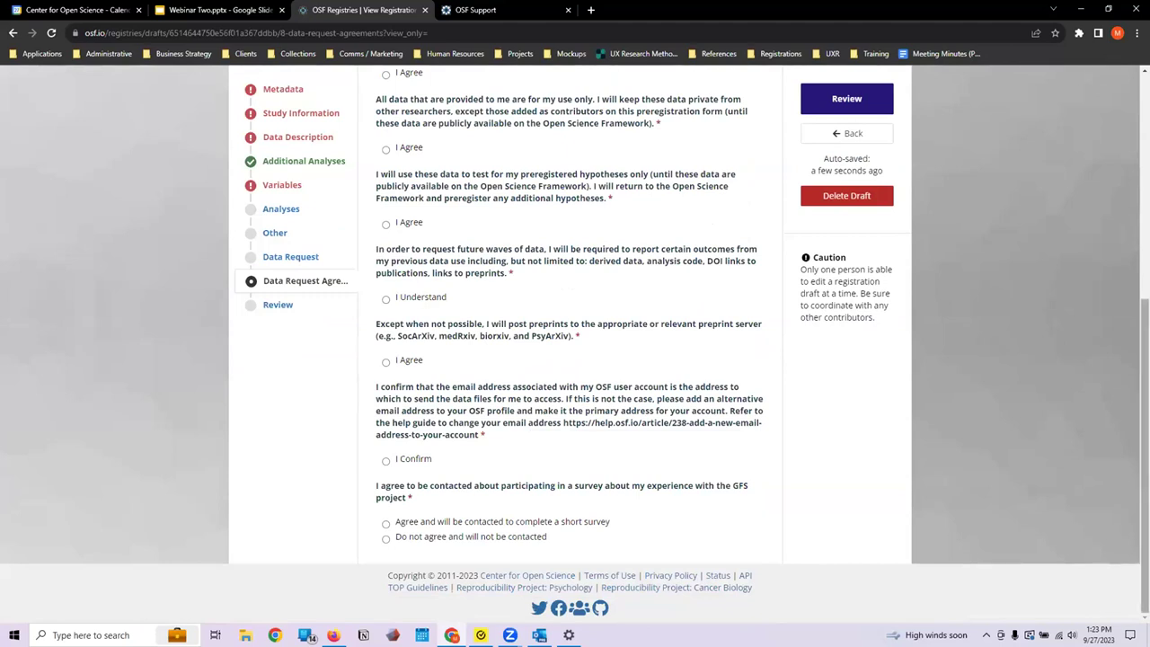
# Step: Examine the draft's Review section for missing or invalid entries in the metadata, study information and data description
pyautogui.click(346, 306)
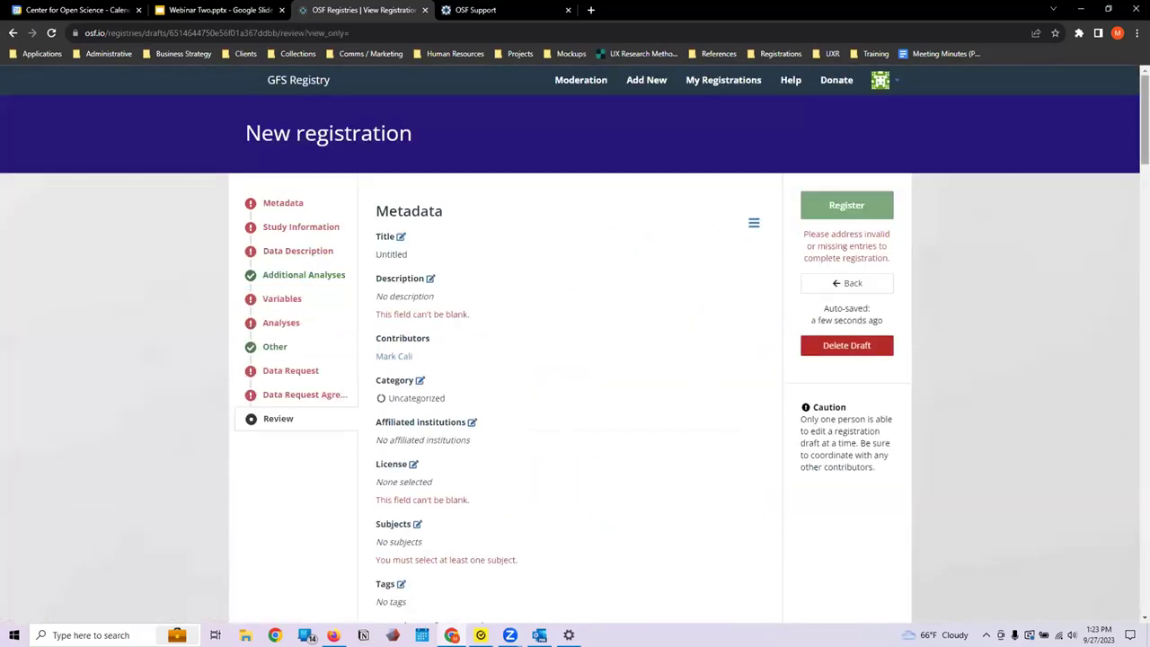
pyautogui.scroll(-8, 575, 359)
pyautogui.scroll(-2, 569, 345)
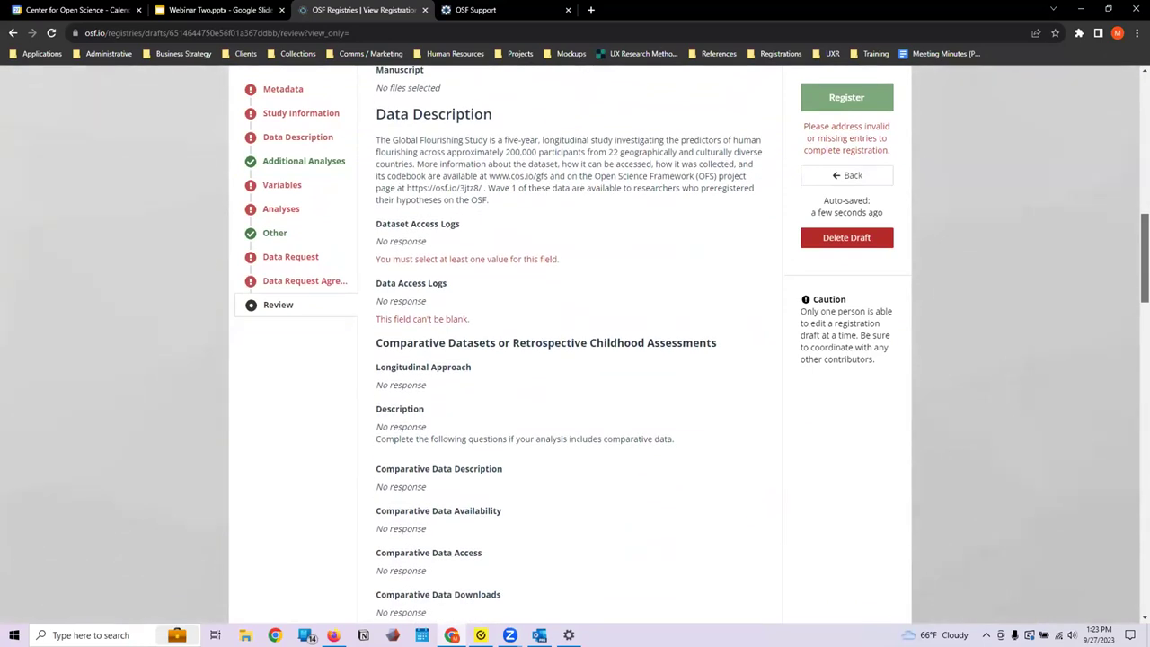
pyautogui.scroll(-1, 569, 346)
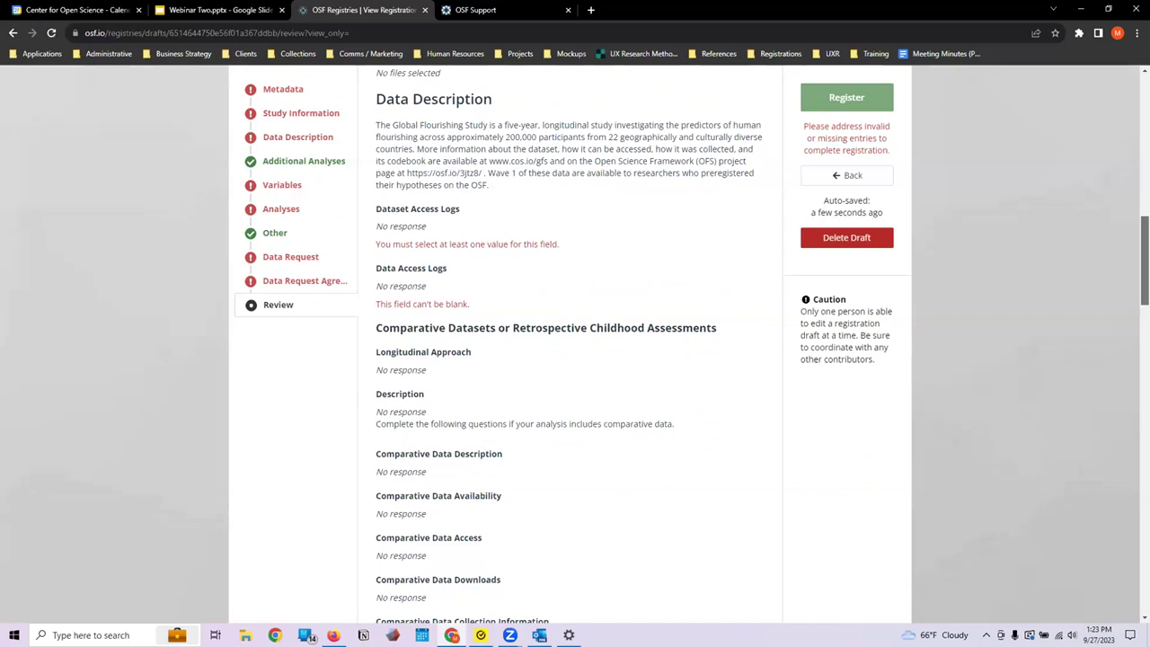
pyautogui.scroll(-2, 569, 345)
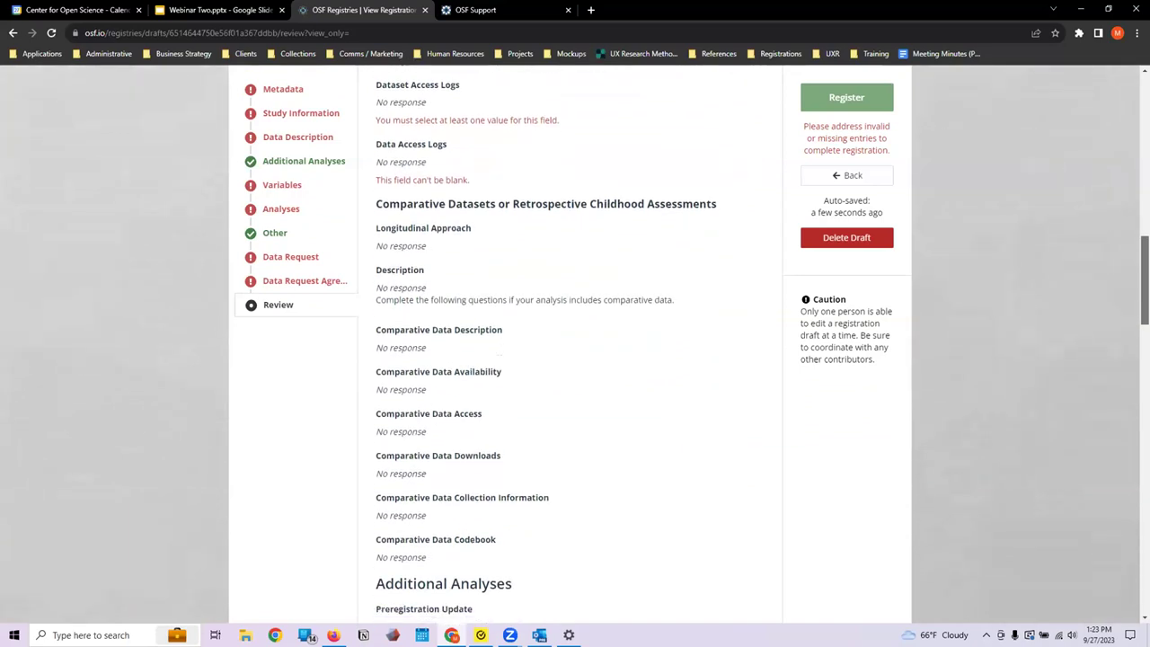
pyautogui.scroll(-1, 569, 345)
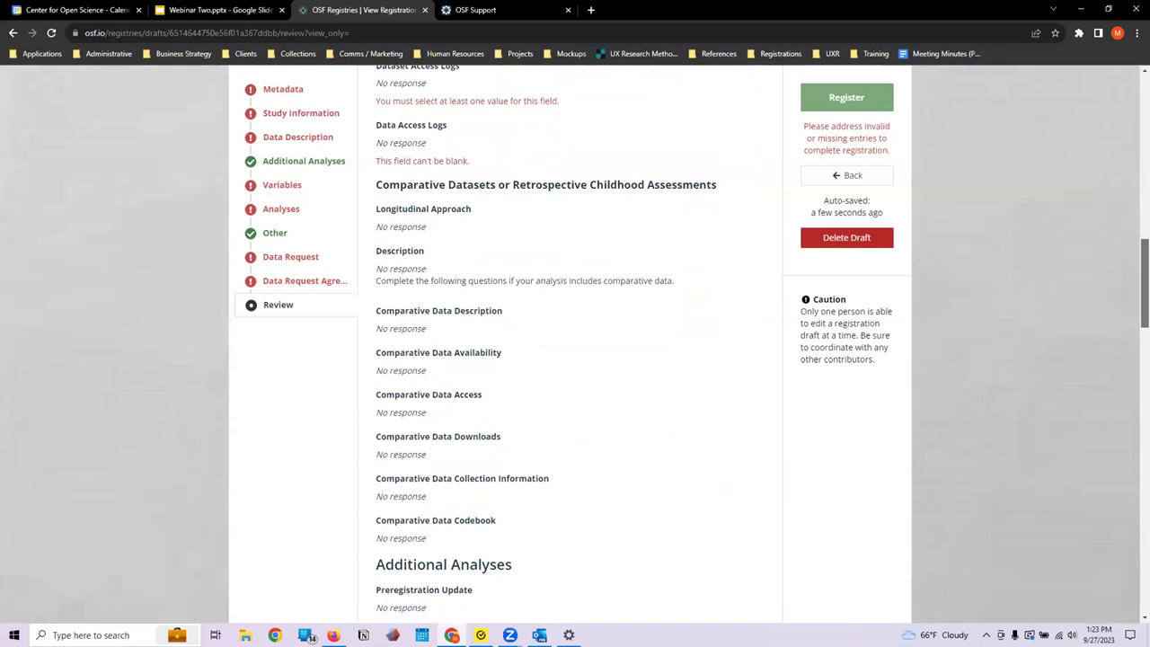
pyautogui.scroll(5, 569, 346)
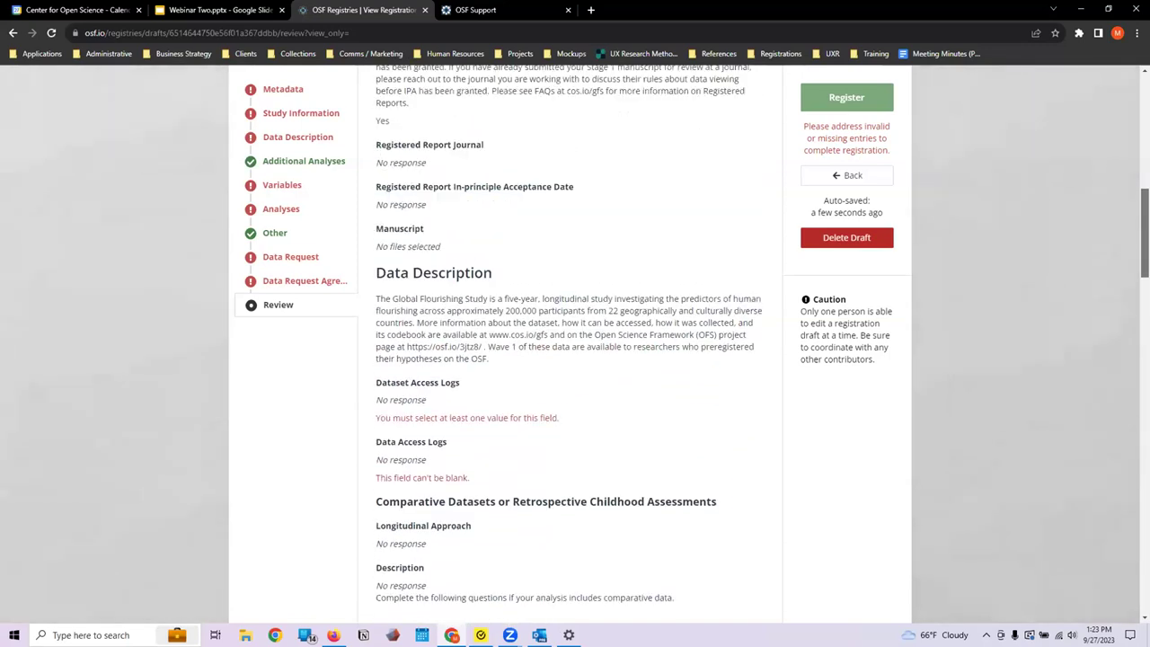
pyautogui.scroll(4, 1128, 161)
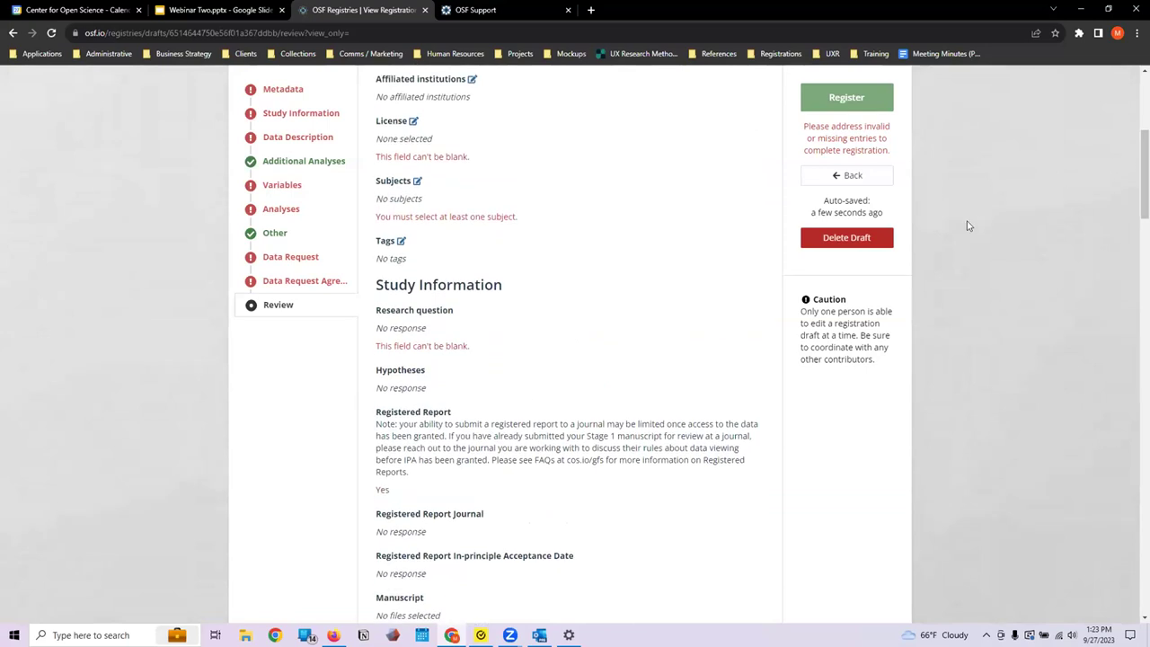
# Step: Highlight the draft's auto-save status and check the Register option on the review page
pyautogui.doubleClick(876, 212)
pyautogui.tripleClick(825, 203)
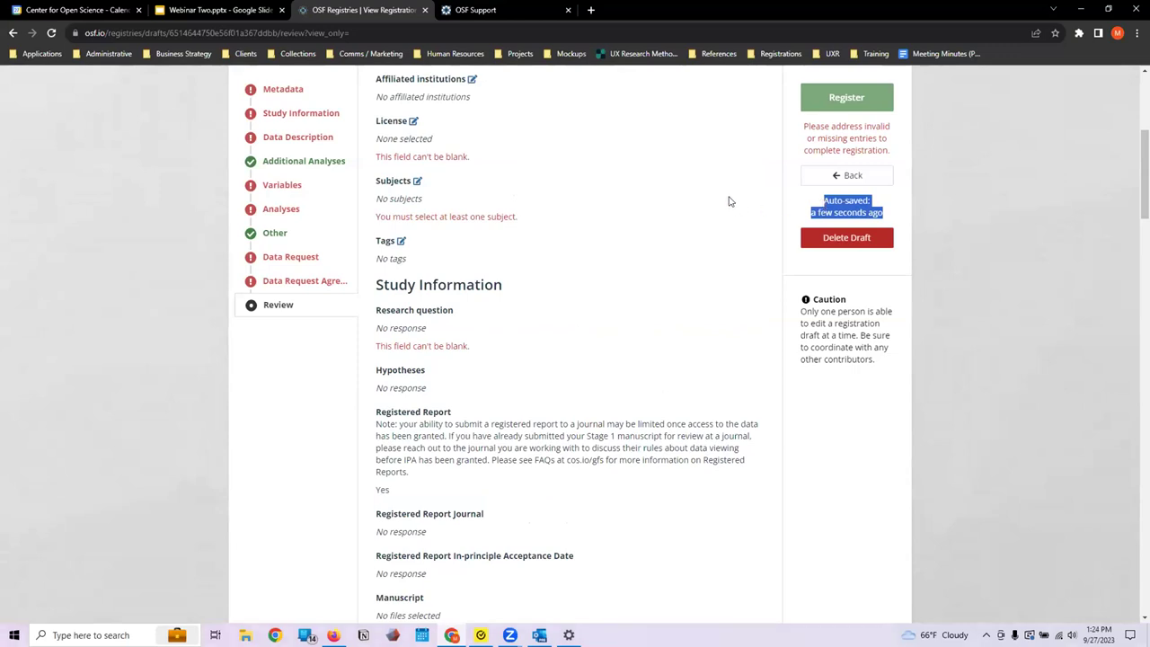
pyautogui.moveTo(1146, 202); pyautogui.dragTo(1146, 151)
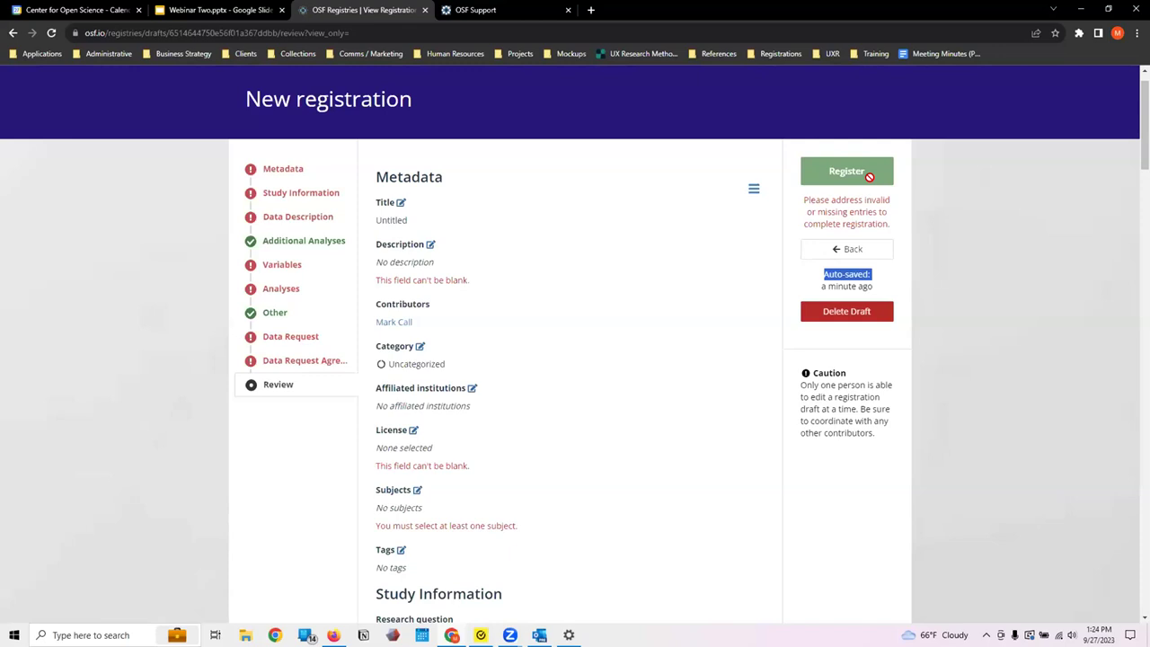
# Step: Return to the registration metadata and show the permission levels available for the listed contributor
pyautogui.click(274, 169)
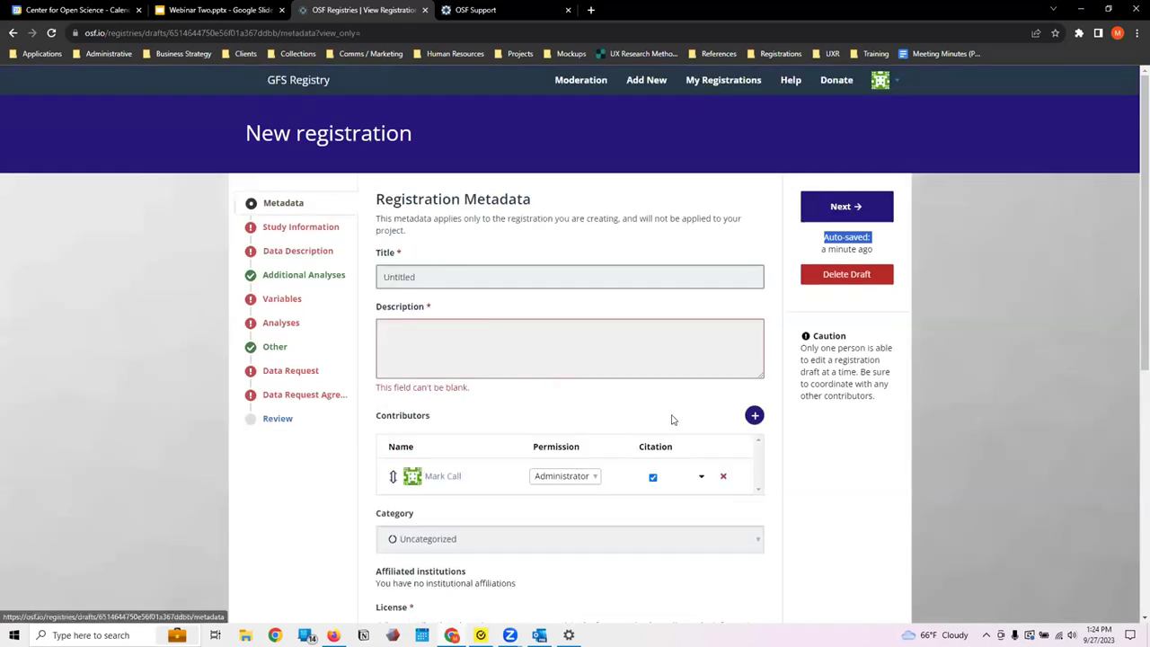
pyautogui.click(590, 478)
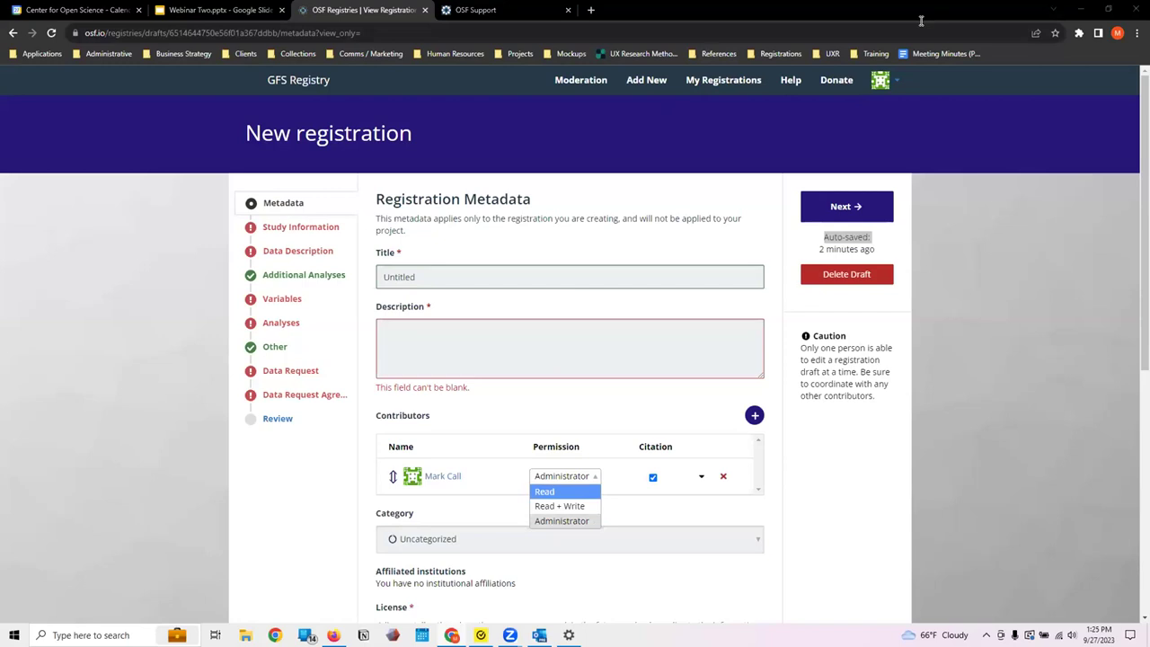
# Step: Switch to the OSF Support site and look over its help guide categories
pyautogui.click(544, 12)
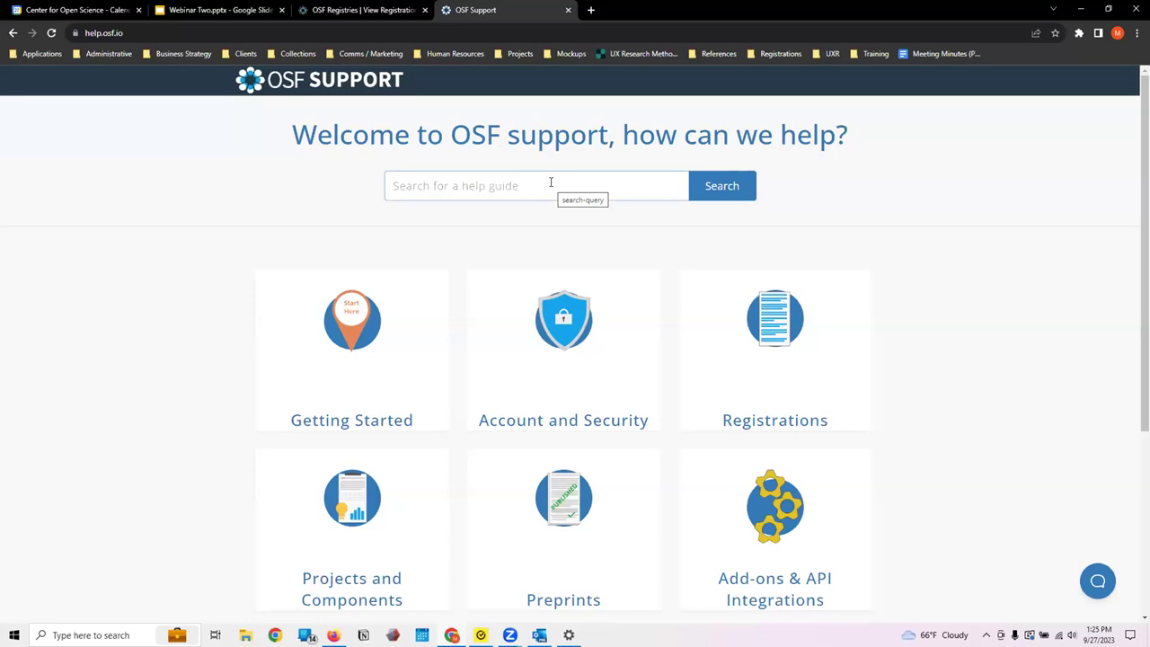
pyautogui.scroll(-3, 556, 199)
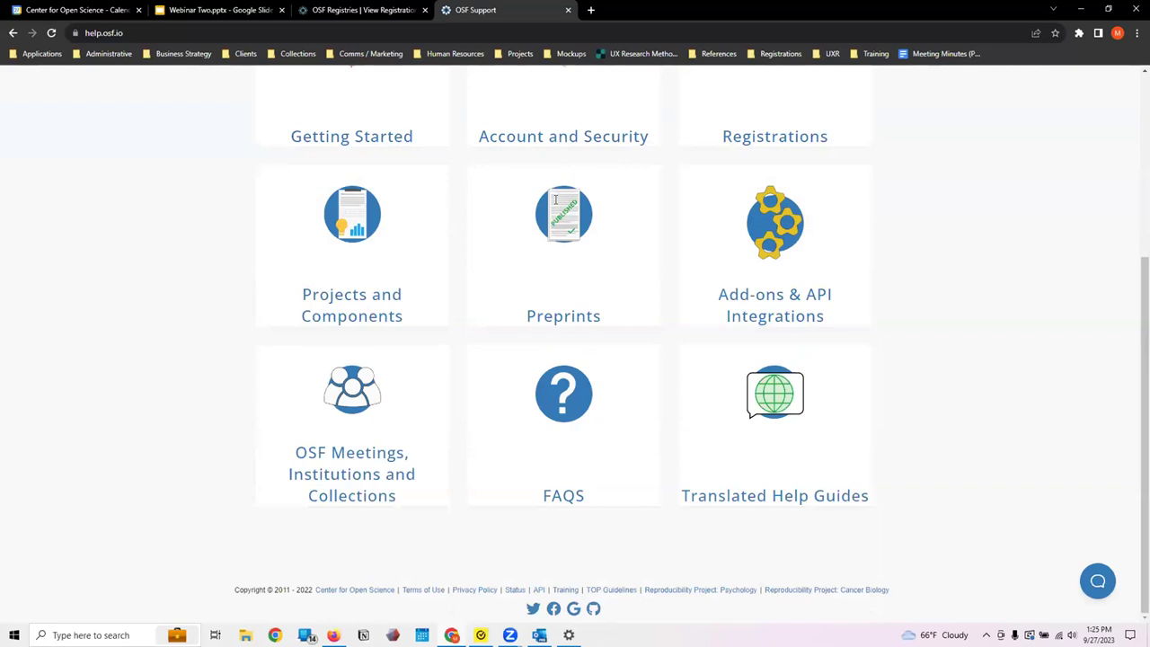
pyautogui.scroll(3, 555, 200)
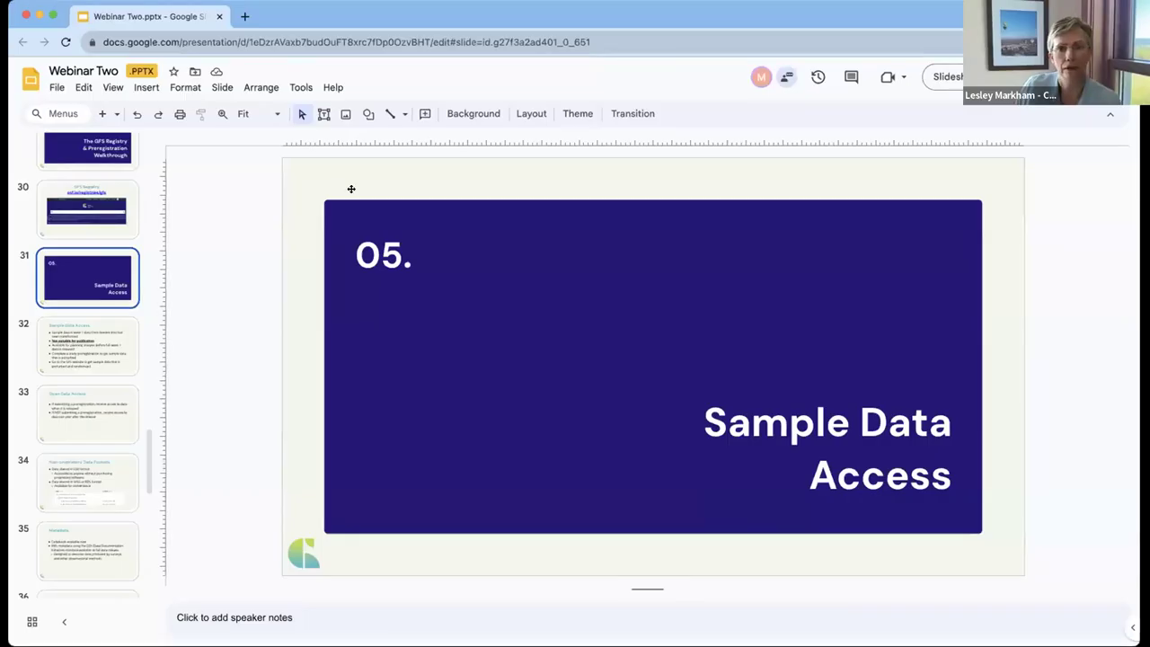
# Step: Start the Webinar Two slideshow in Google Slides from the Sample Data Access slide
pyautogui.click(938, 79)
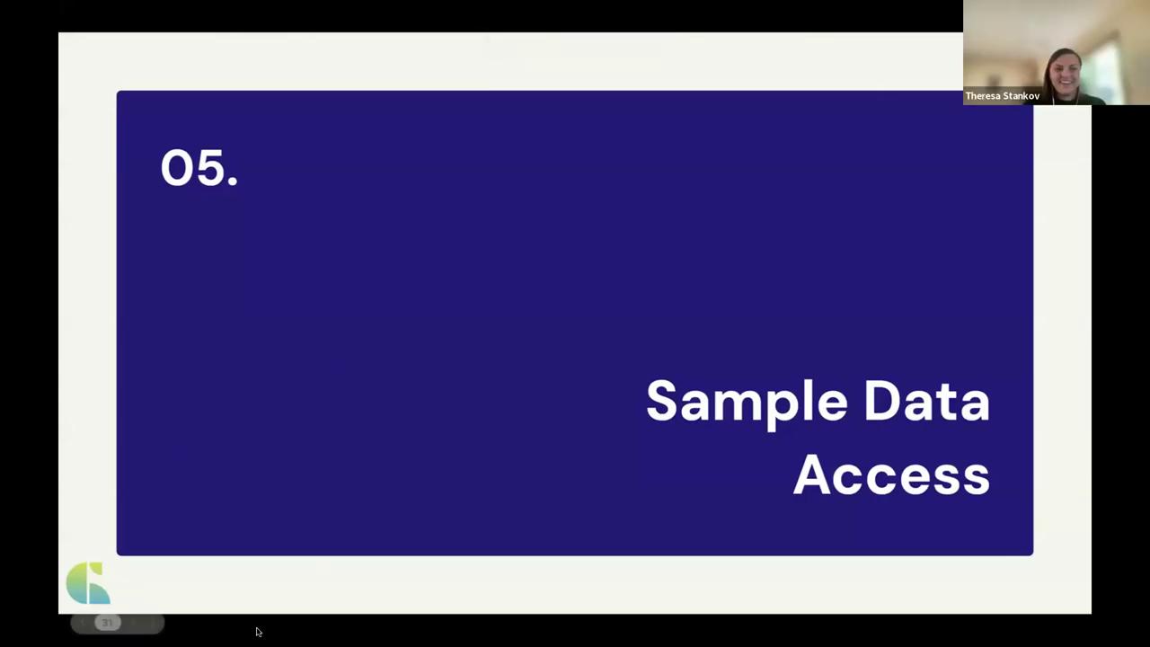
pyautogui.moveTo(297, 3)
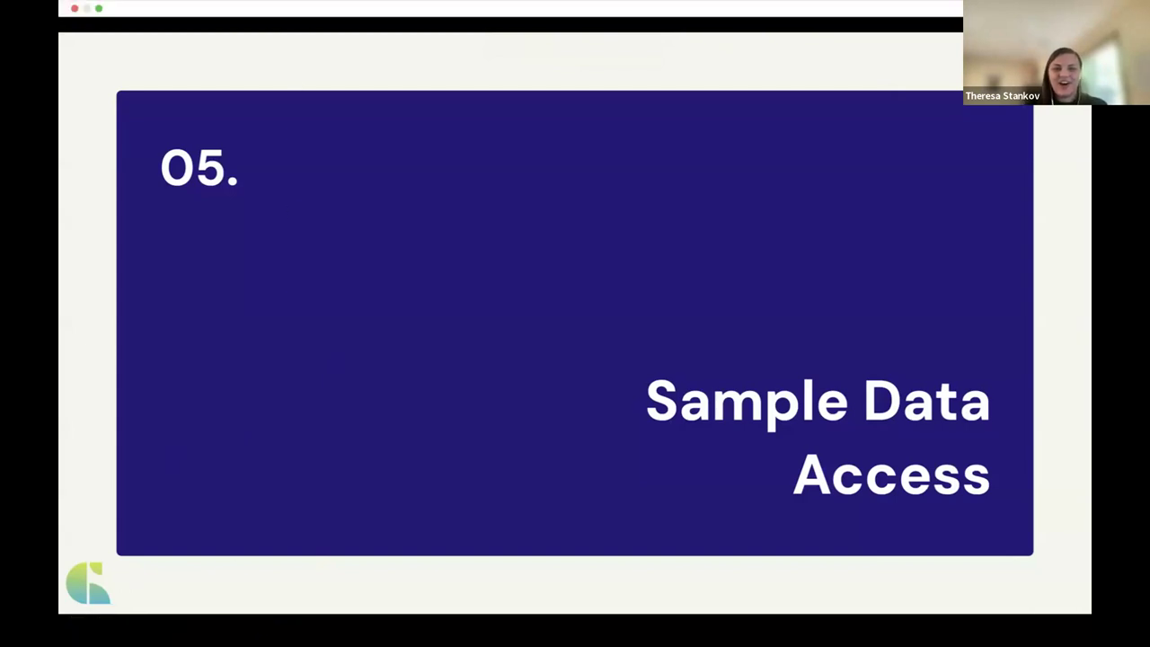